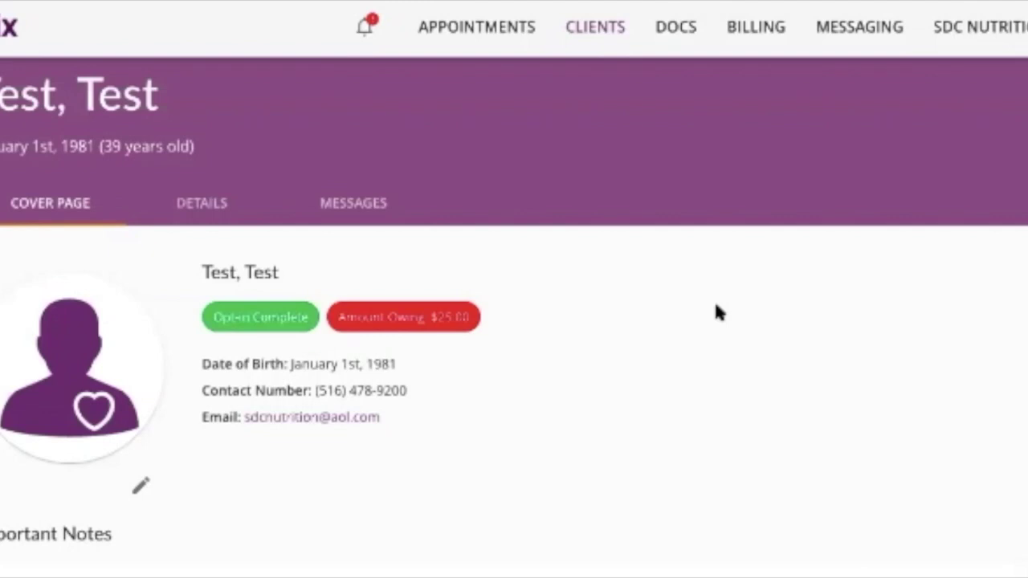
# - Base the new bill on the CMS 1500 (System) template and open the service facility editor
pyautogui.scroll(-6, 713, 313)
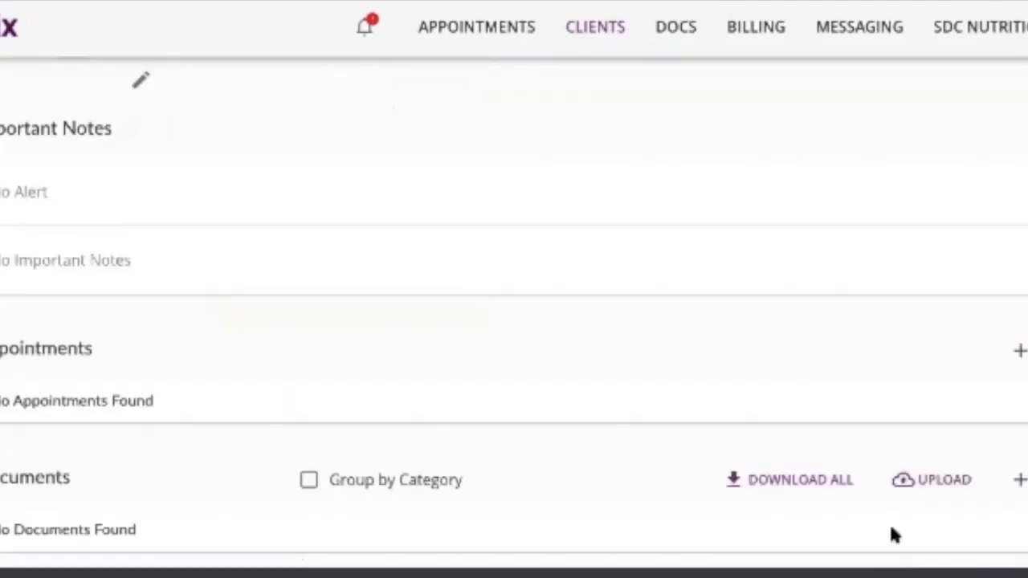
pyautogui.scroll(-1, 872, 527)
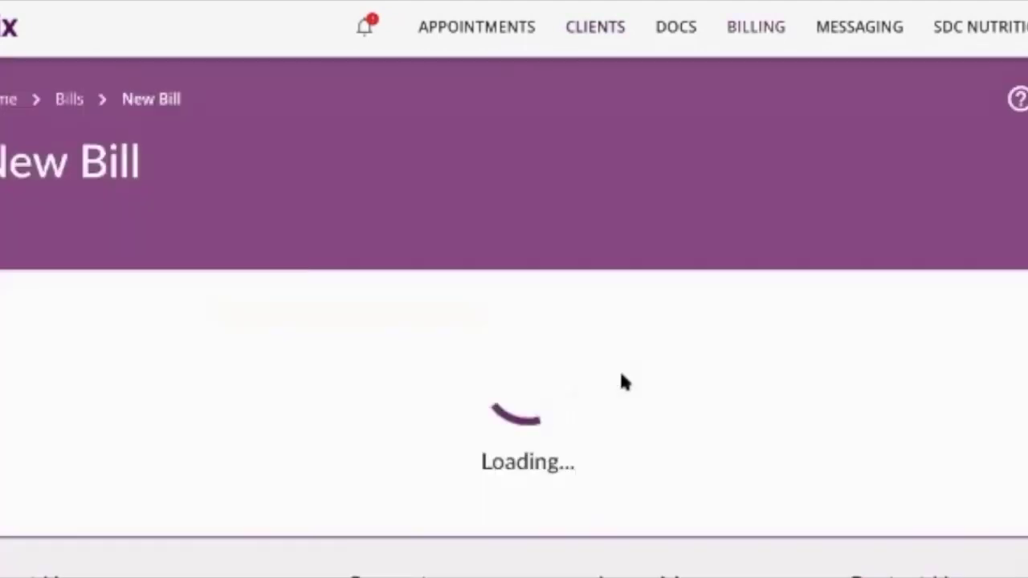
pyautogui.scroll(-2, 621, 375)
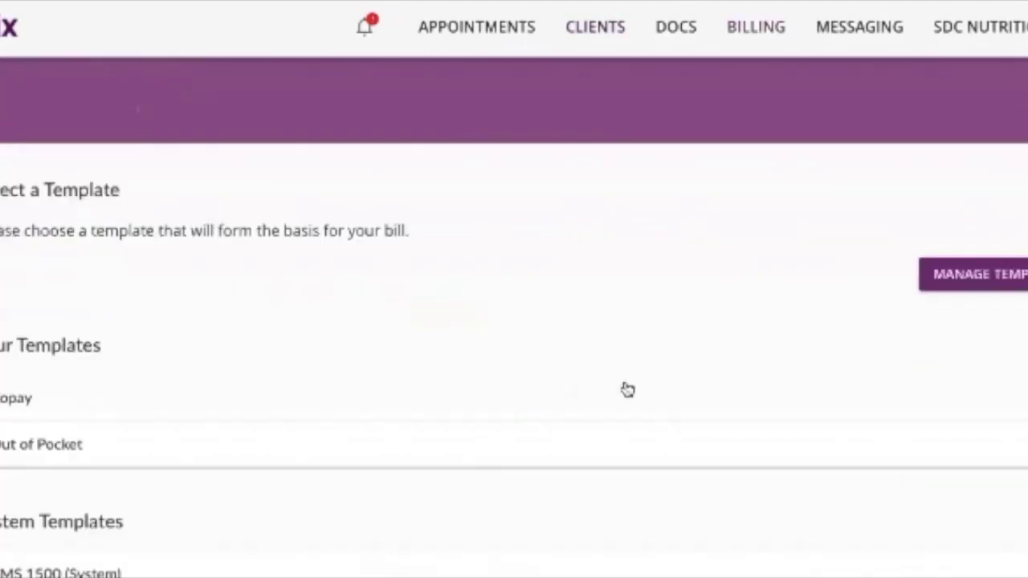
pyautogui.click(613, 525)
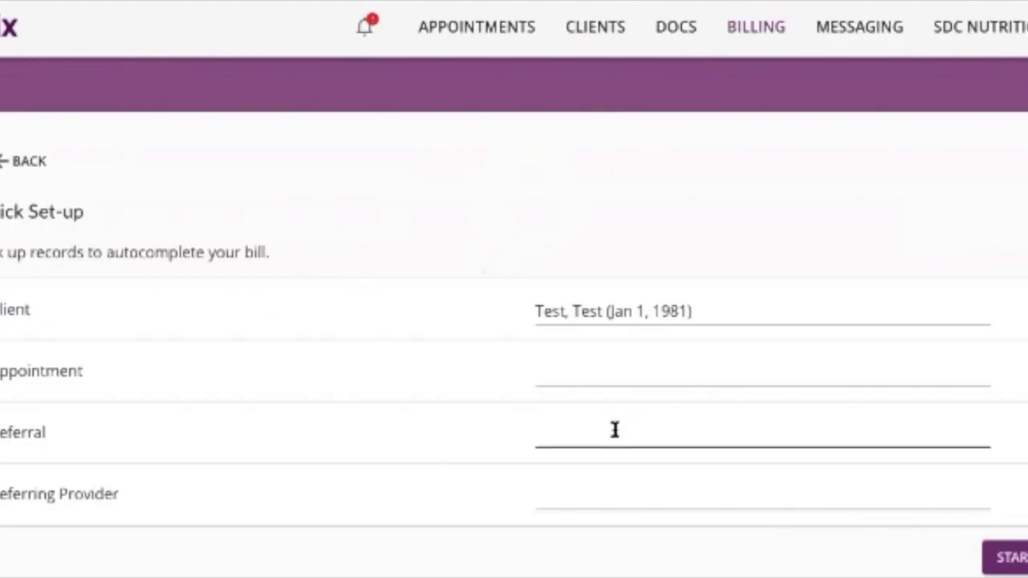
pyautogui.scroll(-10, 715, 257)
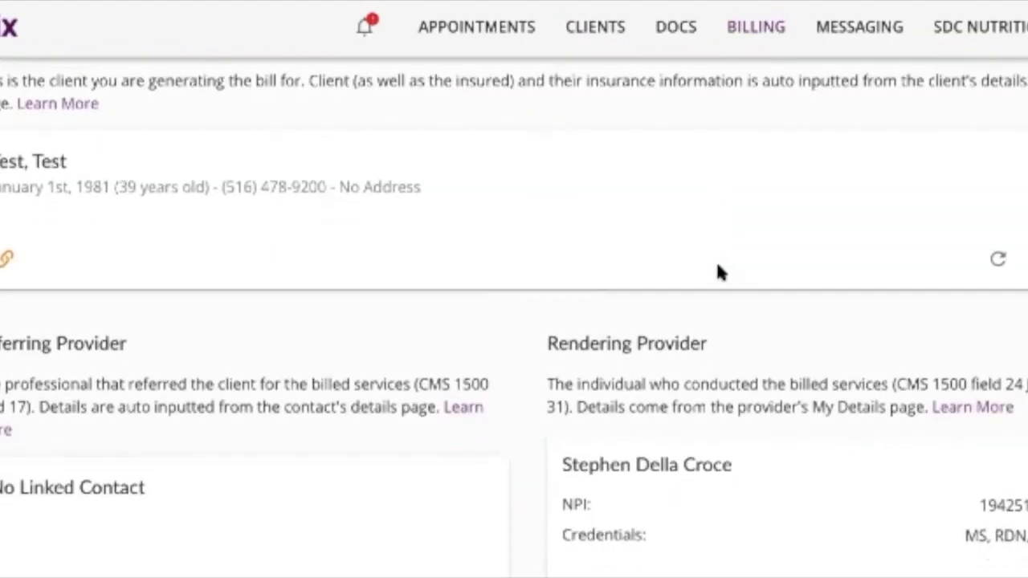
pyautogui.scroll(-5, 769, 452)
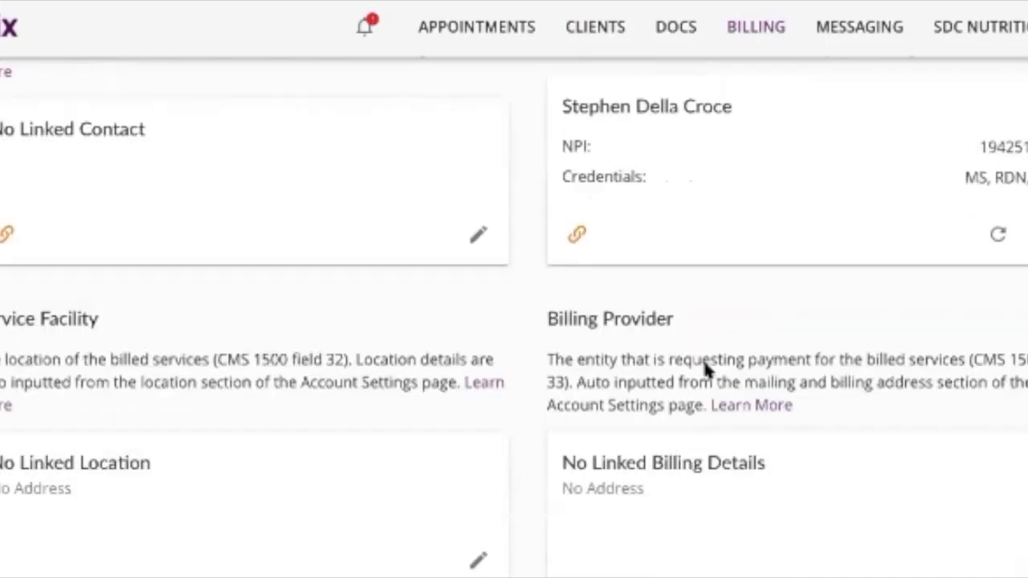
pyautogui.click(484, 460)
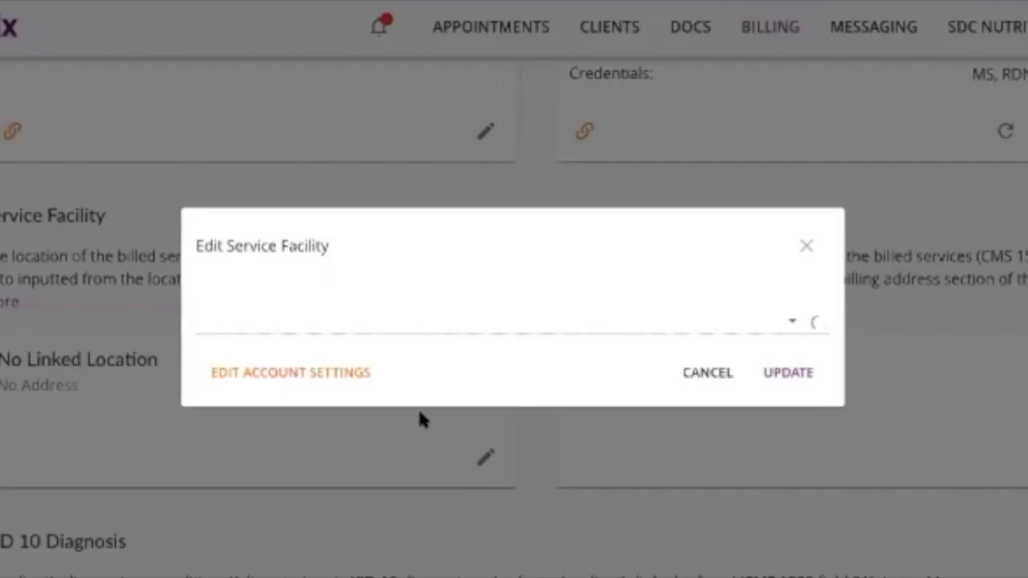
# - Set the bill's service facility to Uniondale
pyautogui.click(404, 318)
pyautogui.click(397, 204)
pyautogui.click(779, 371)
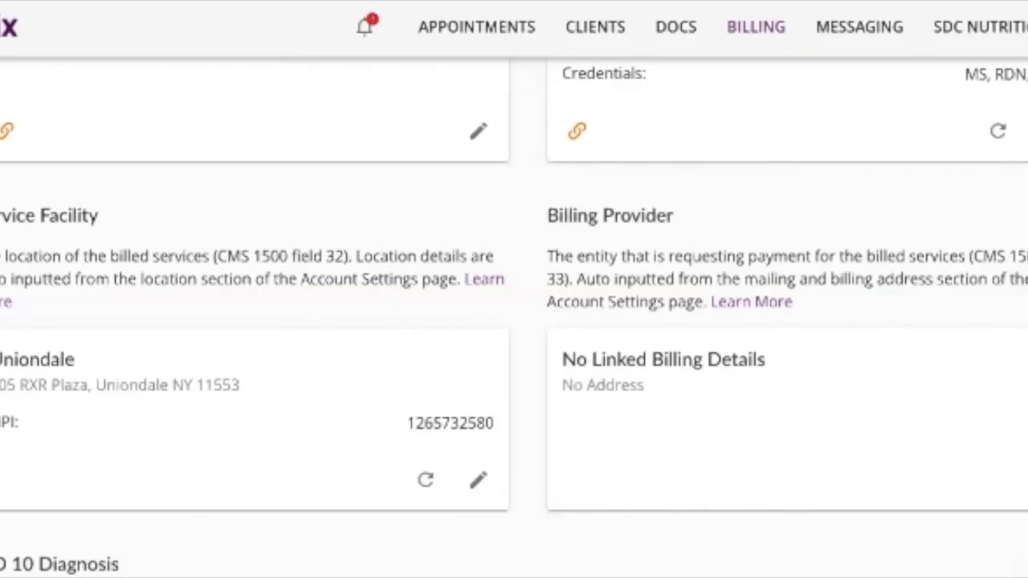
# - Set the billing provider to SDC Nutrition, PC
pyautogui.click(809, 409)
pyautogui.click(634, 333)
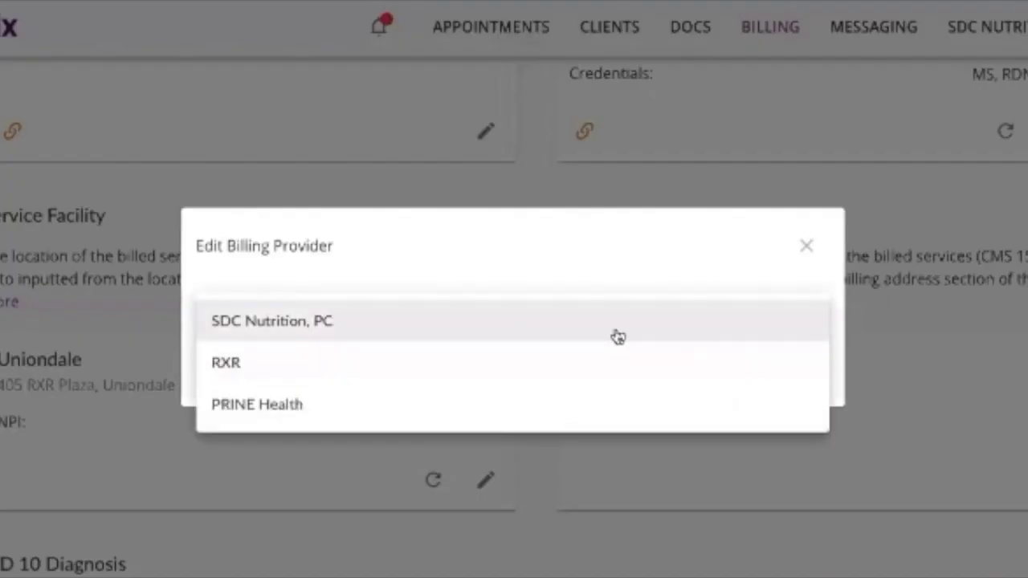
pyautogui.click(618, 337)
pyautogui.click(779, 368)
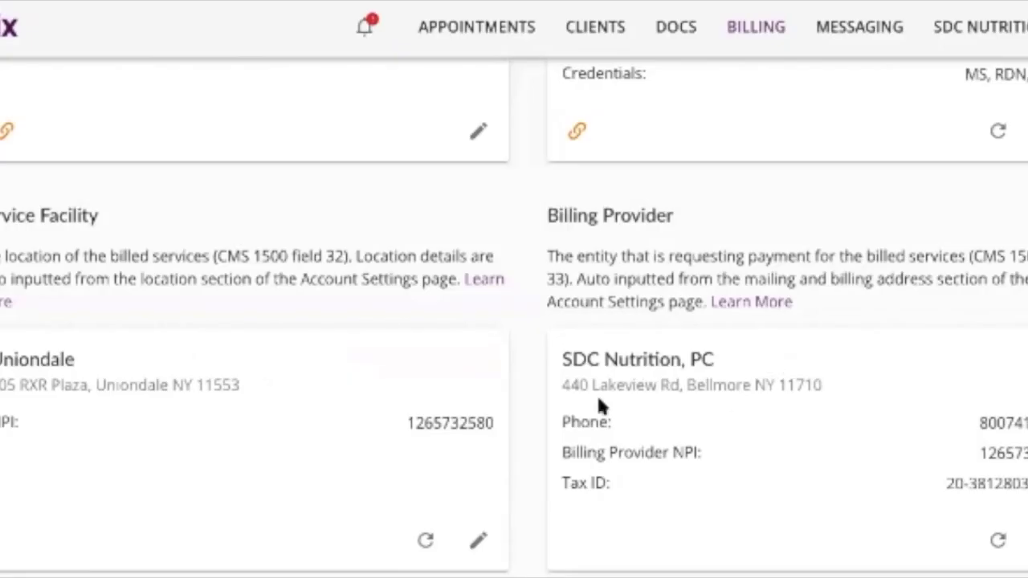
pyautogui.scroll(-1, 893, 466)
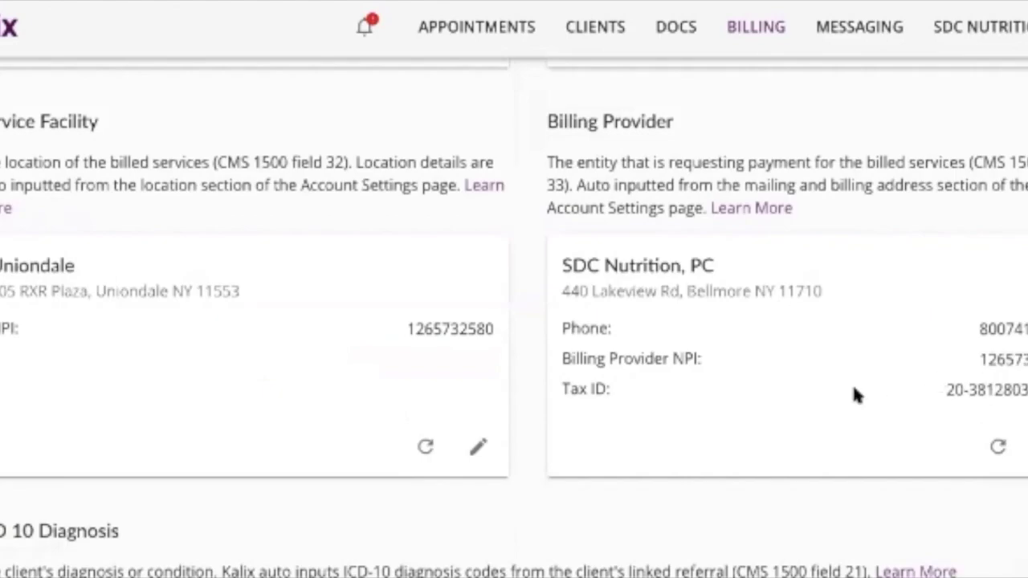
pyautogui.scroll(-5, 853, 394)
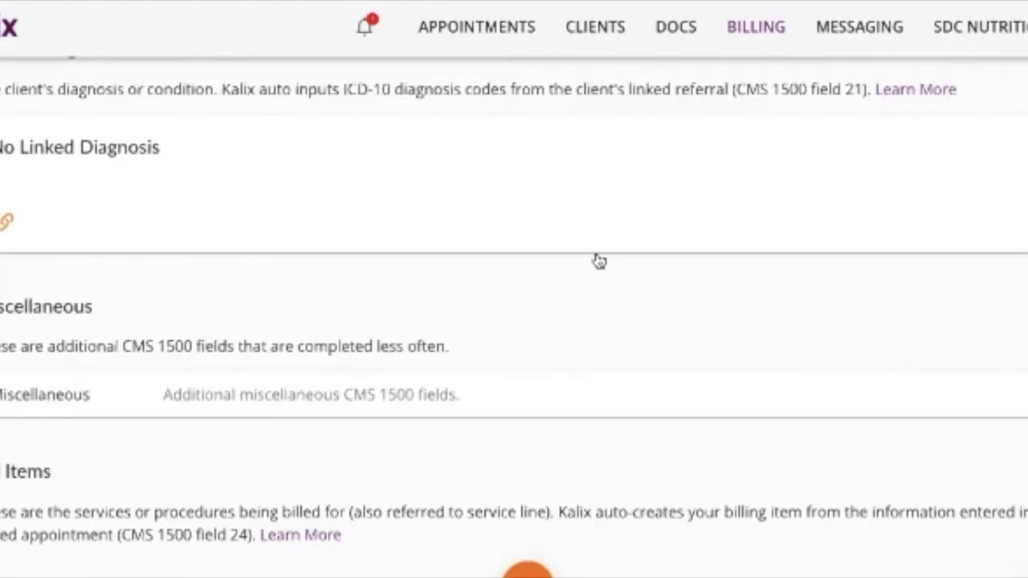
# - Save diagnosis Z71.3: Dietary counseling and surveillance to the bill, then begin a new bill item
pyautogui.click(193, 249)
pyautogui.click(200, 297)
pyautogui.write('7')
pyautogui.press('BackSpace')
pyautogui.write('z71.3')
pyautogui.click(243, 351)
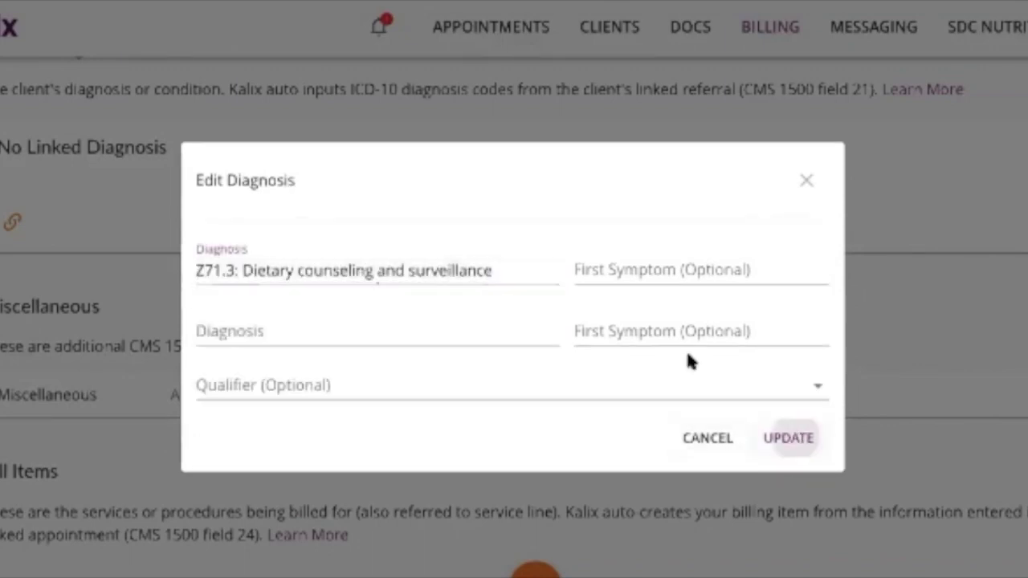
pyautogui.click(787, 437)
pyautogui.scroll(-3, 643, 346)
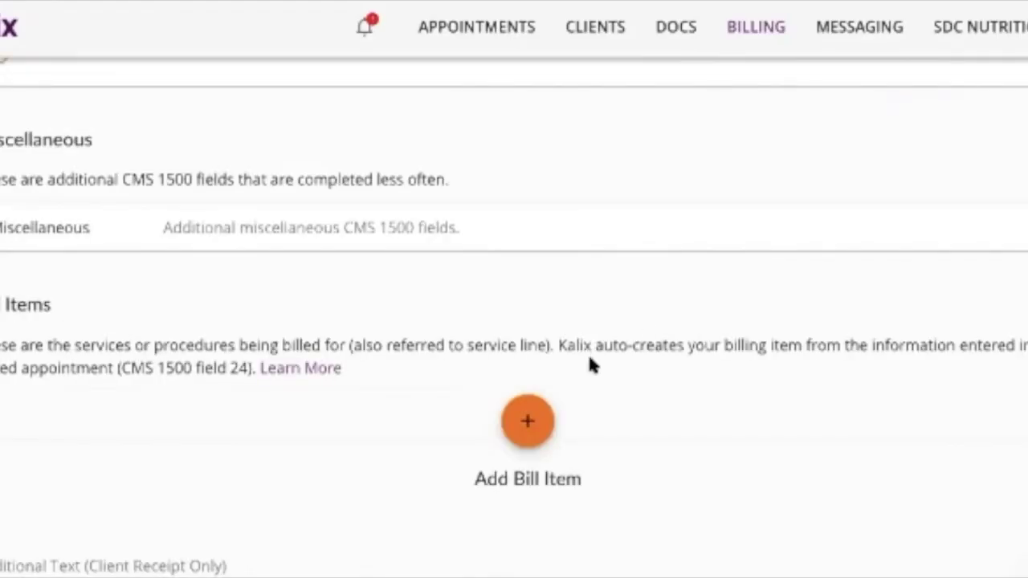
pyautogui.click(552, 422)
# - Set the item's service code to 97803 nutrition re-assessment
pyautogui.click(348, 249)
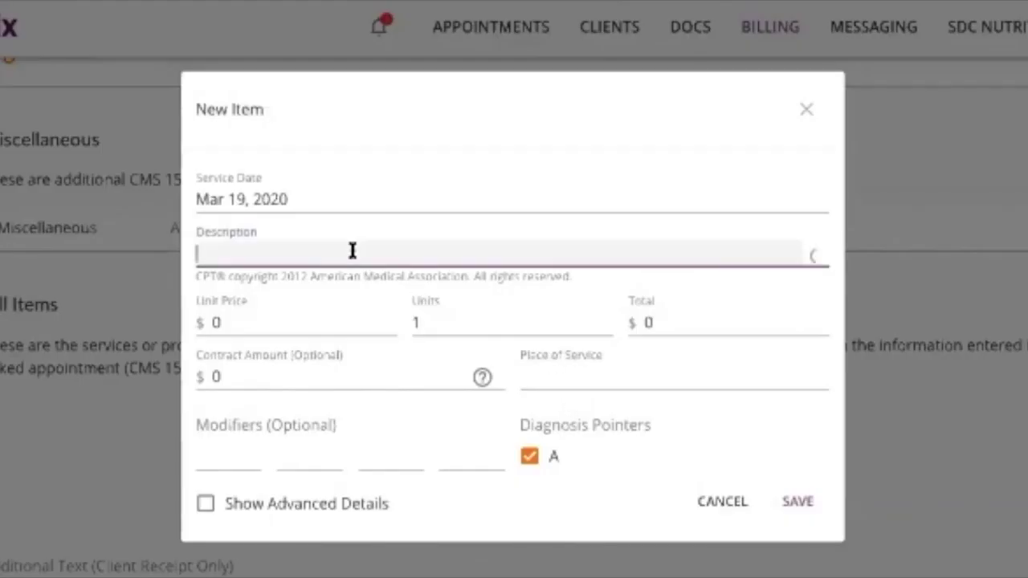
pyautogui.write('97802')
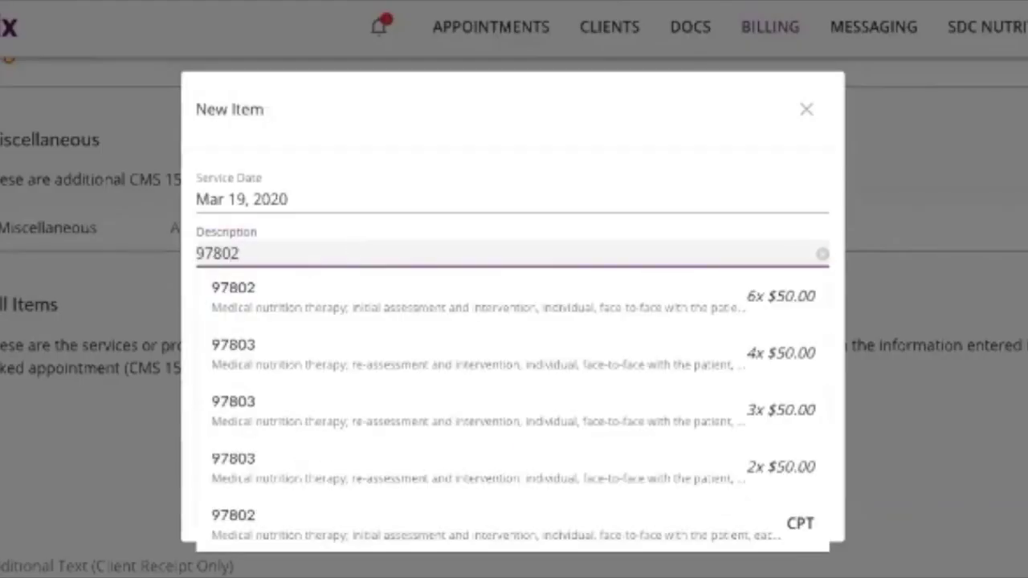
pyautogui.press('BackSpace')
pyautogui.write('3')
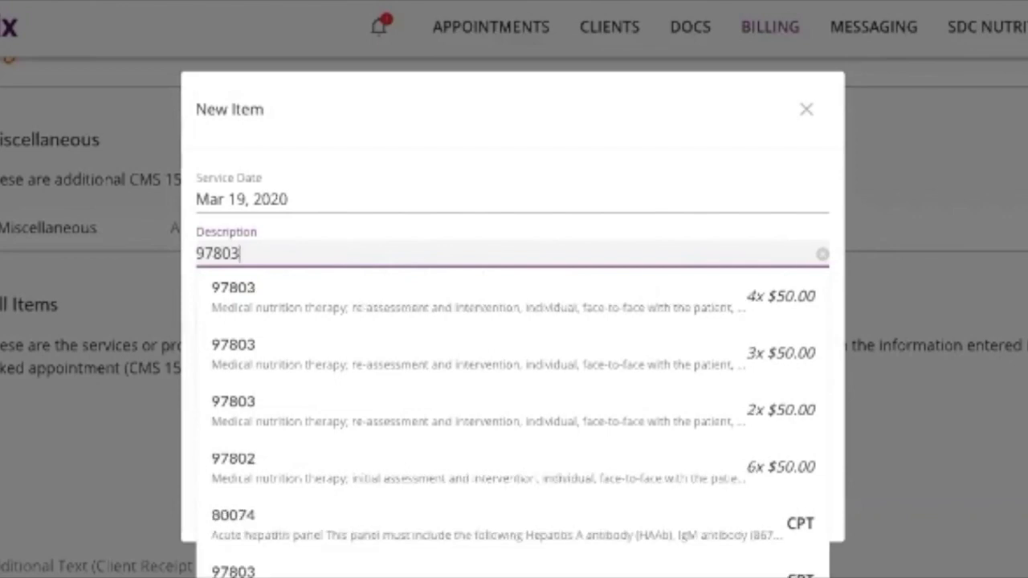
pyautogui.click(578, 289)
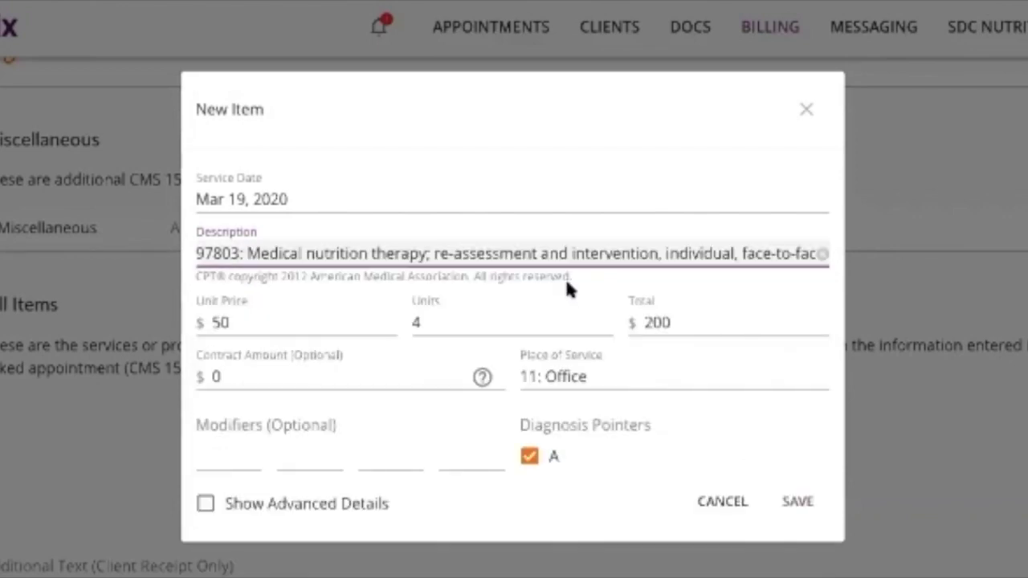
# - Change the place of service from 11: Office to 2: Telehealth
pyautogui.click(560, 375)
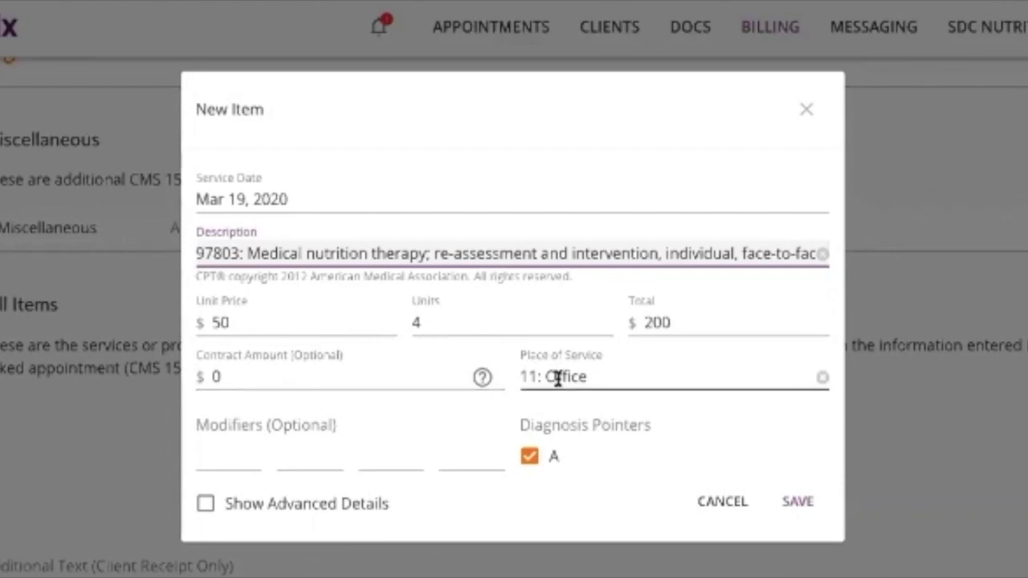
pyautogui.click(820, 377)
pyautogui.write('02')
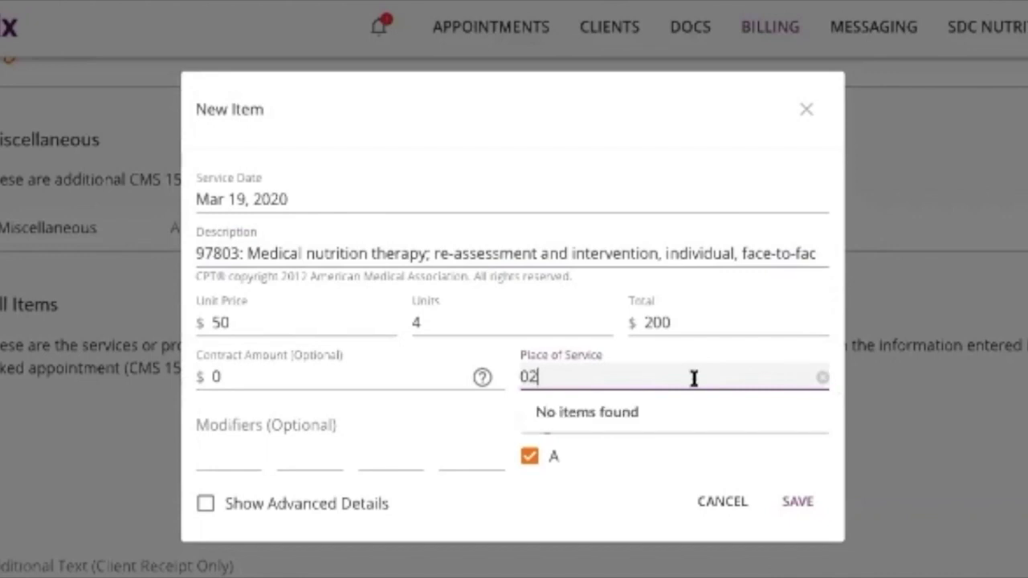
pyautogui.click(821, 378)
pyautogui.write('2')
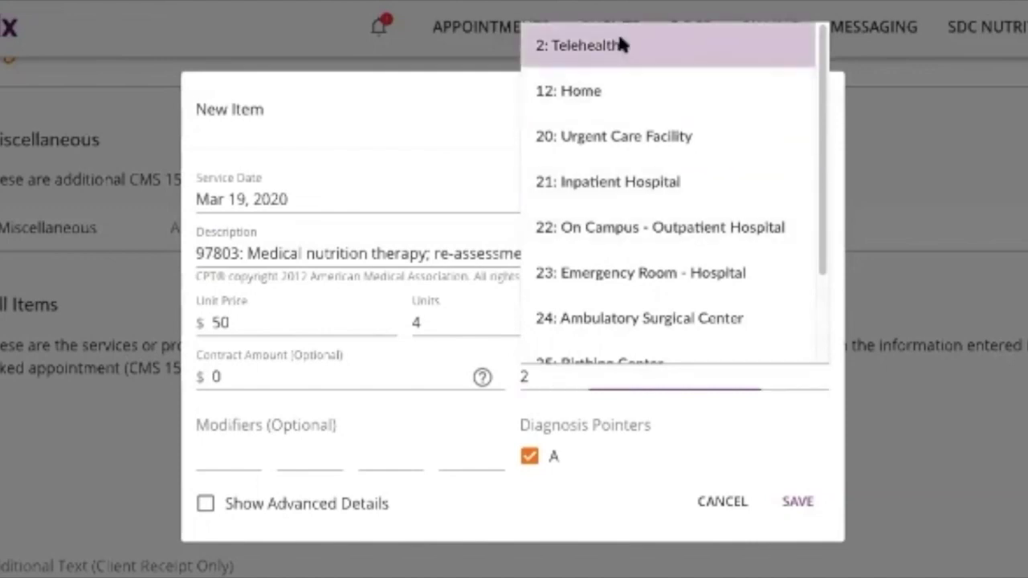
pyautogui.click(553, 42)
# - Add modifier 95 and save the item at $50 x 4 units with pointer A
pyautogui.click(252, 458)
pyautogui.write('95')
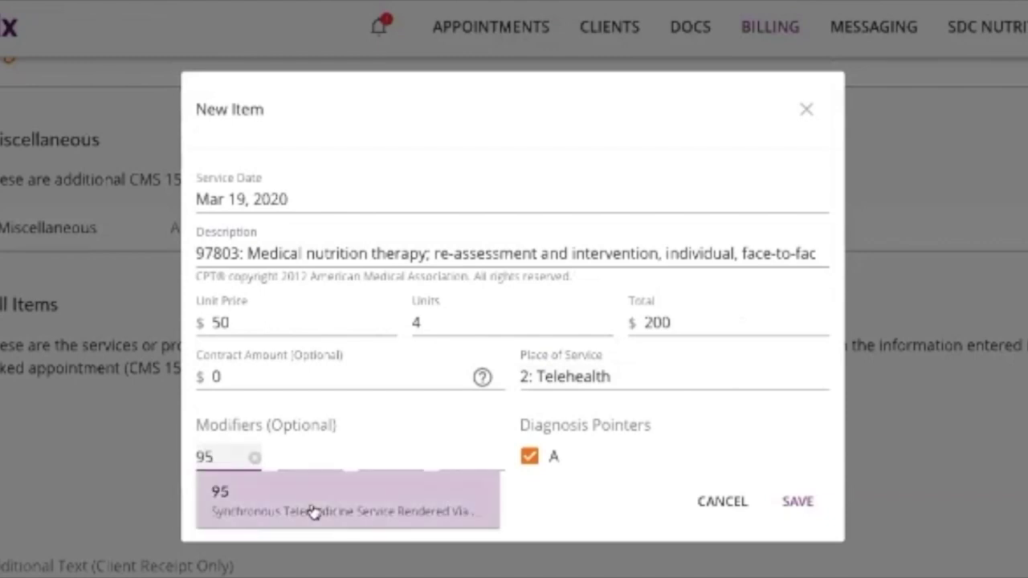
pyautogui.click(411, 514)
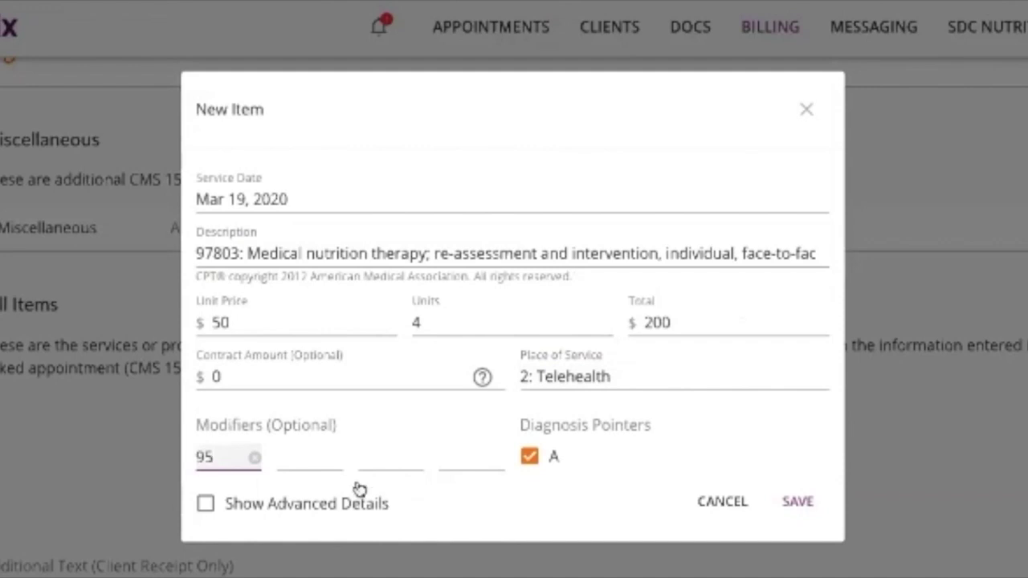
pyautogui.click(797, 502)
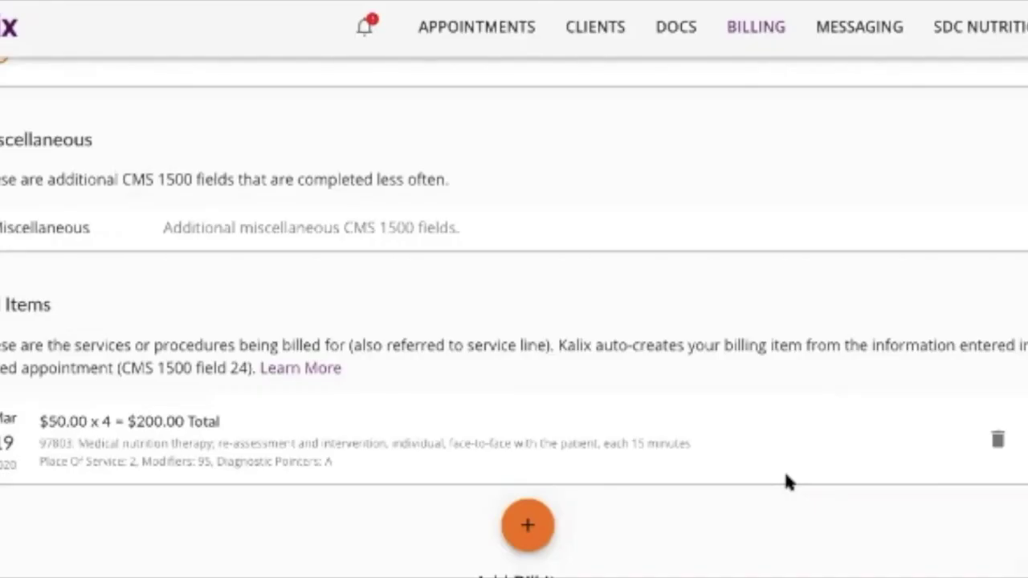
# - Return to the bill's Payments view to get the CMS 1500 PDF
pyautogui.scroll(-2, 926, 505)
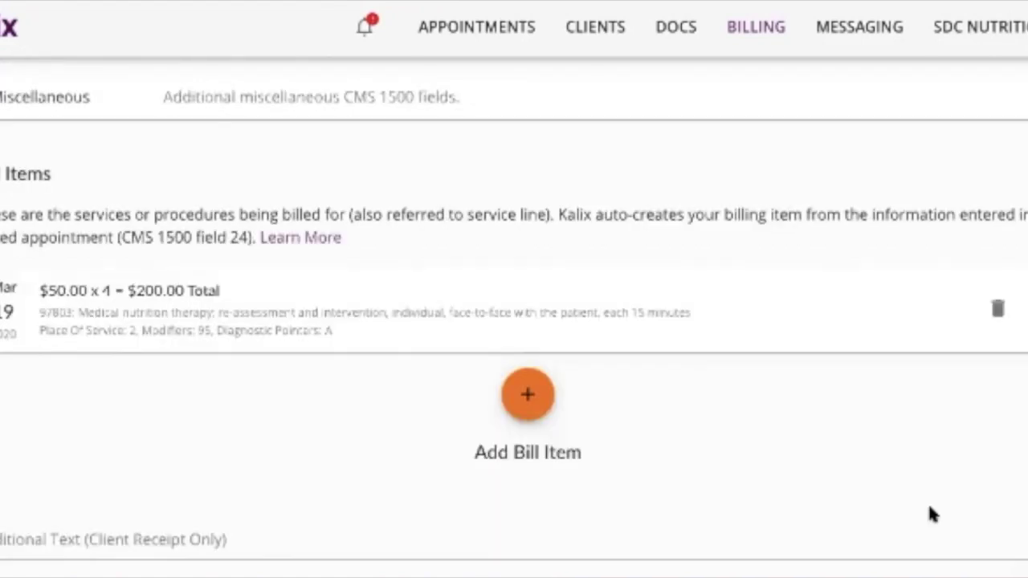
pyautogui.scroll(-1, 926, 506)
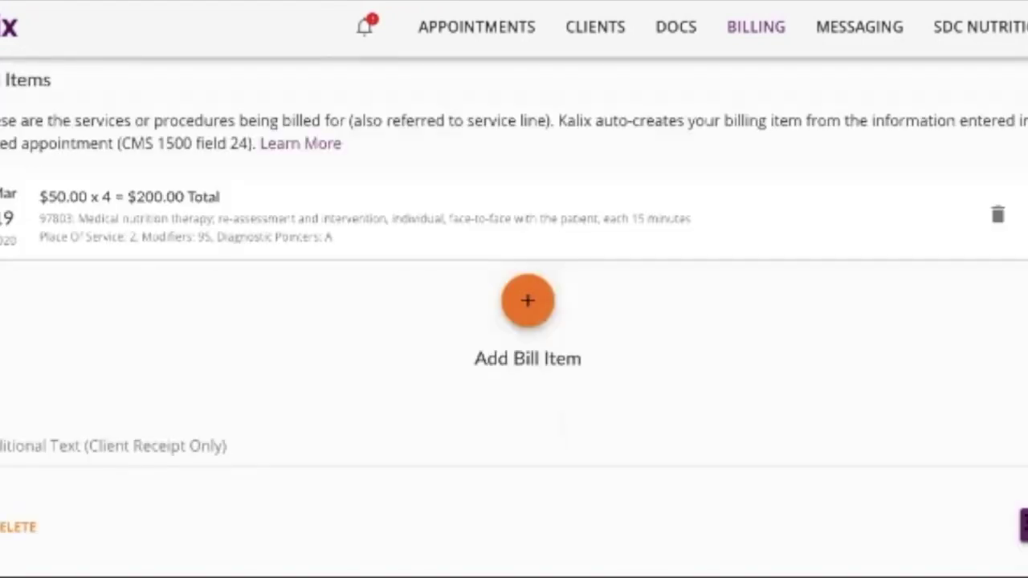
pyautogui.moveTo(993, 488); pyautogui.dragTo(239, 498)
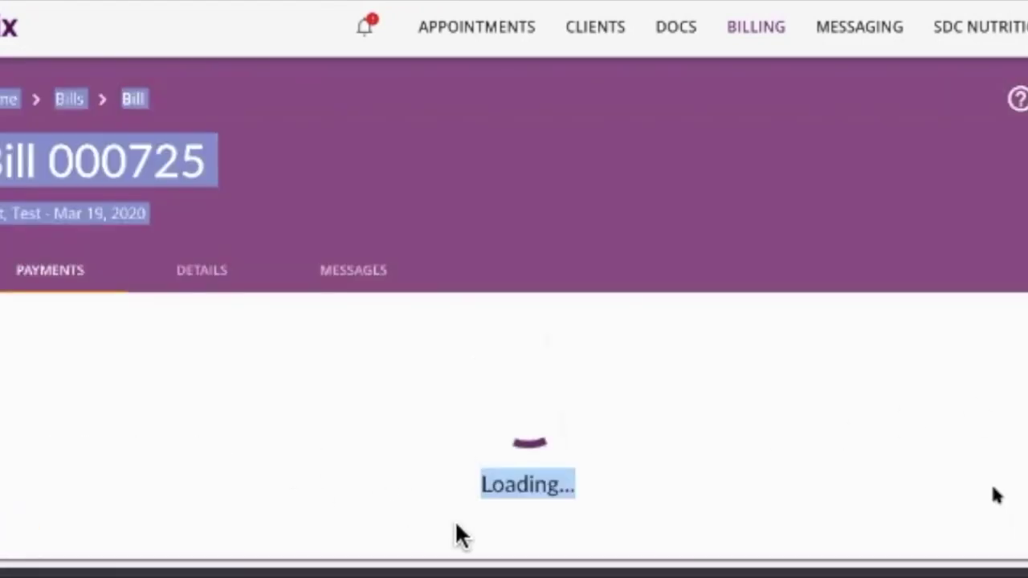
pyautogui.scroll(-2, 952, 488)
pyautogui.click(925, 393)
pyautogui.scroll(-3, 919, 481)
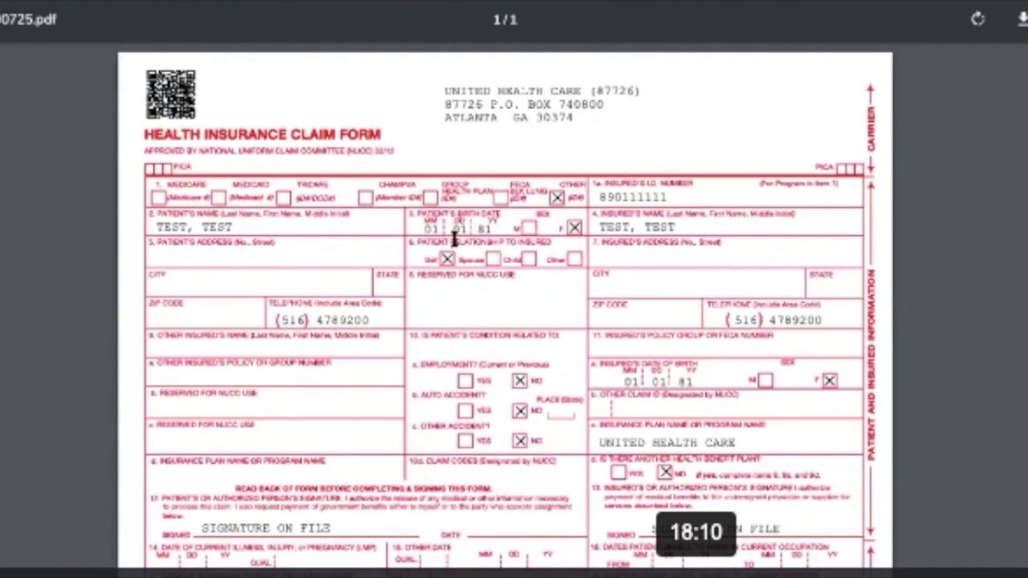
# - Review service line 1 on the claim PDF, entering 2 as its place of service
pyautogui.scroll(-5, 709, 301)
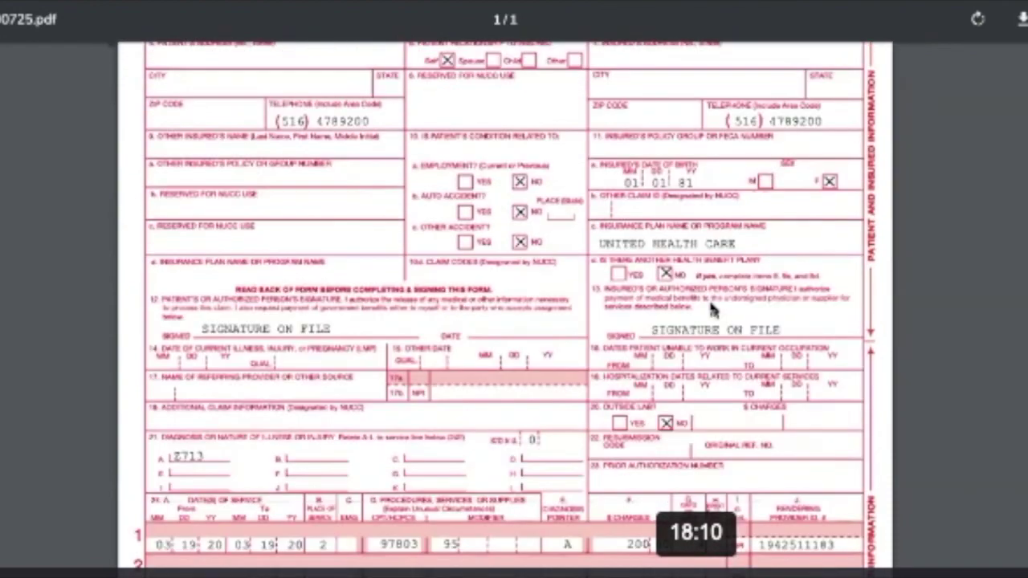
pyautogui.scroll(-3, 131, 271)
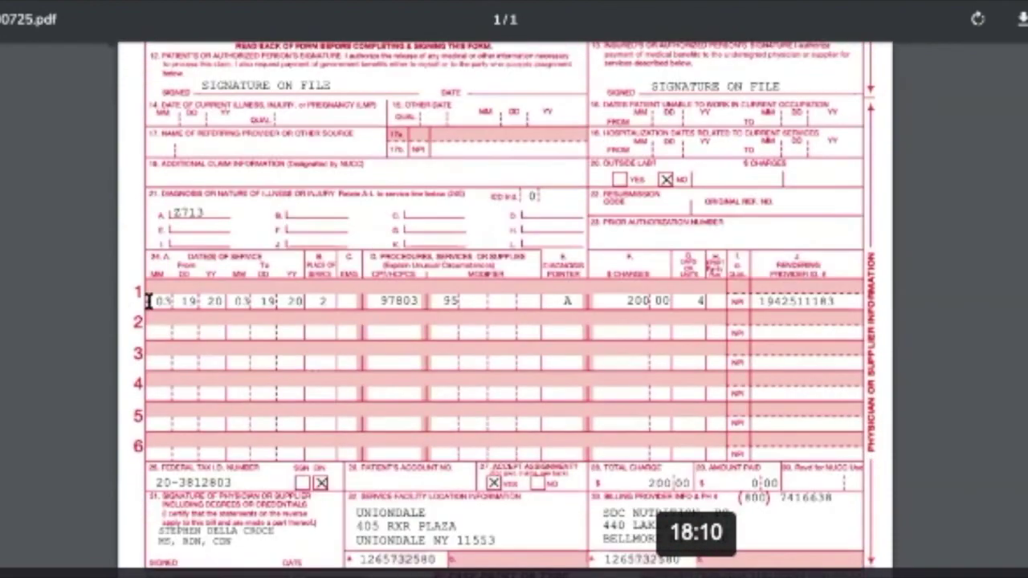
pyautogui.moveTo(149, 300)
pyautogui.mouseDown()
pyautogui.moveTo(764, 301)
pyautogui.moveTo(826, 310)
pyautogui.moveTo(609, 313)
pyautogui.mouseUp()
pyautogui.click(608, 313)
pyautogui.click(322, 302)
pyautogui.write('2')
pyautogui.click(321, 314)
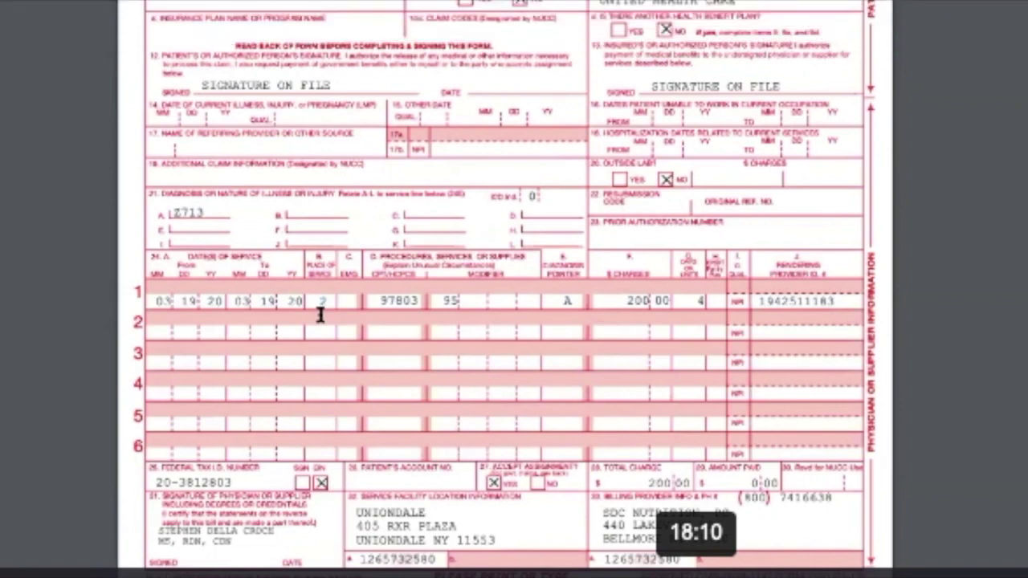
# - Check the 97803 code, 95 modifier, facility address and column headings on the form
pyautogui.click(386, 300)
pyautogui.click(447, 301)
pyautogui.moveTo(352, 512); pyautogui.dragTo(496, 540)
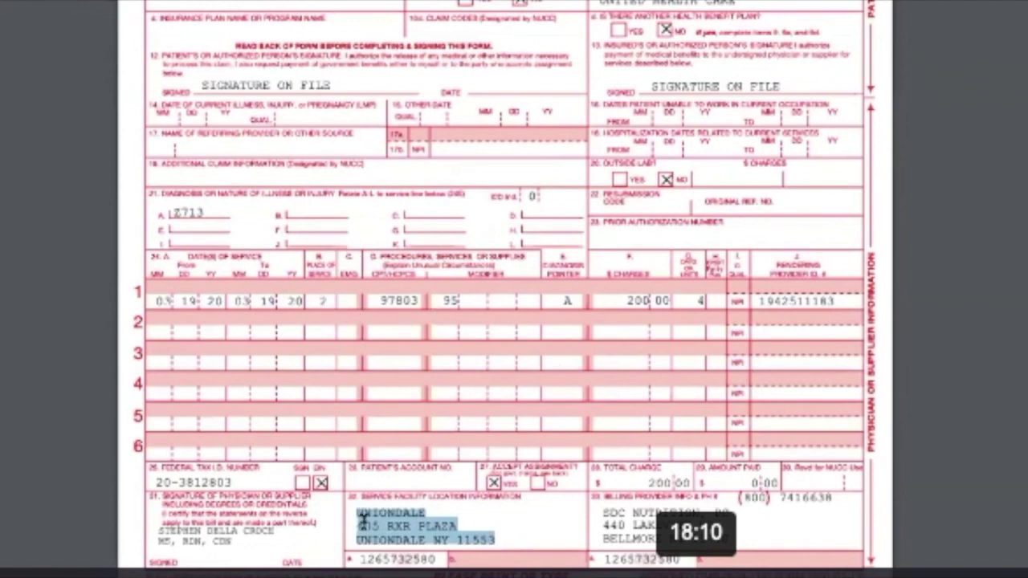
pyautogui.click(394, 527)
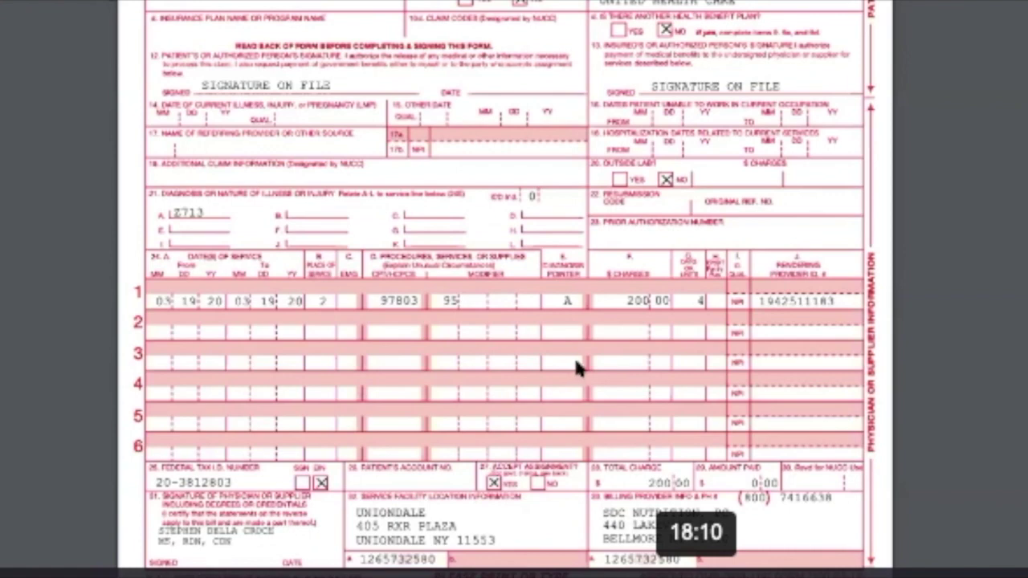
pyautogui.moveTo(500, 264); pyautogui.dragTo(442, 273)
pyautogui.click(498, 261)
pyautogui.moveTo(310, 265); pyautogui.dragTo(318, 271)
pyautogui.click(453, 349)
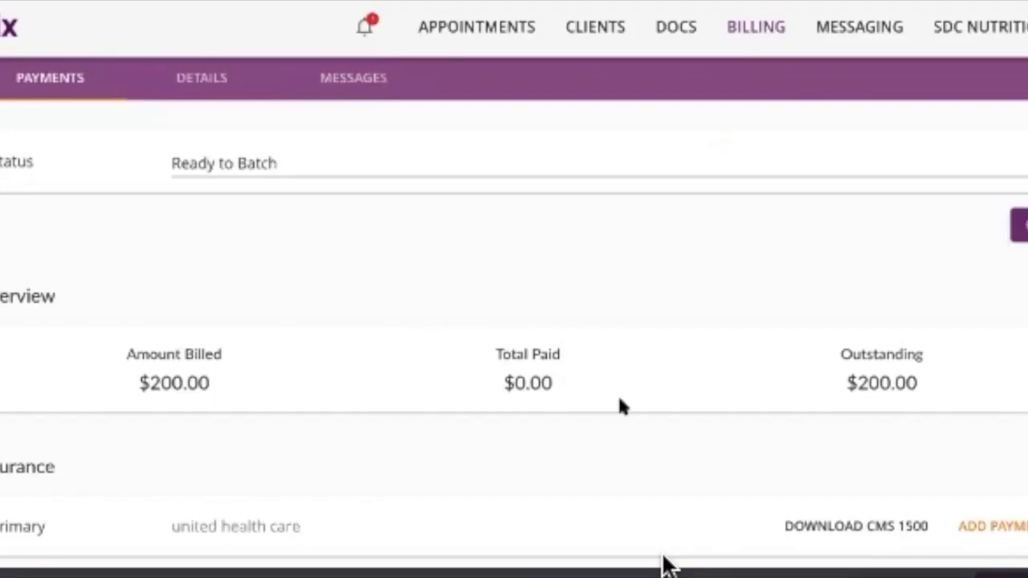
# - Replace the bill item's 95 modifier with GT and save the item
pyautogui.click(231, 99)
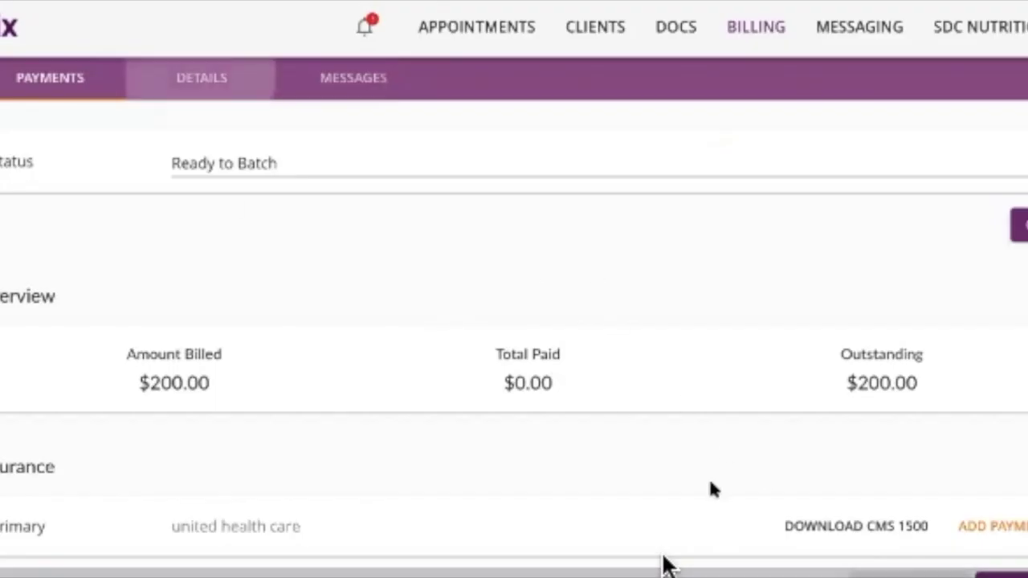
pyautogui.scroll(-15, 710, 496)
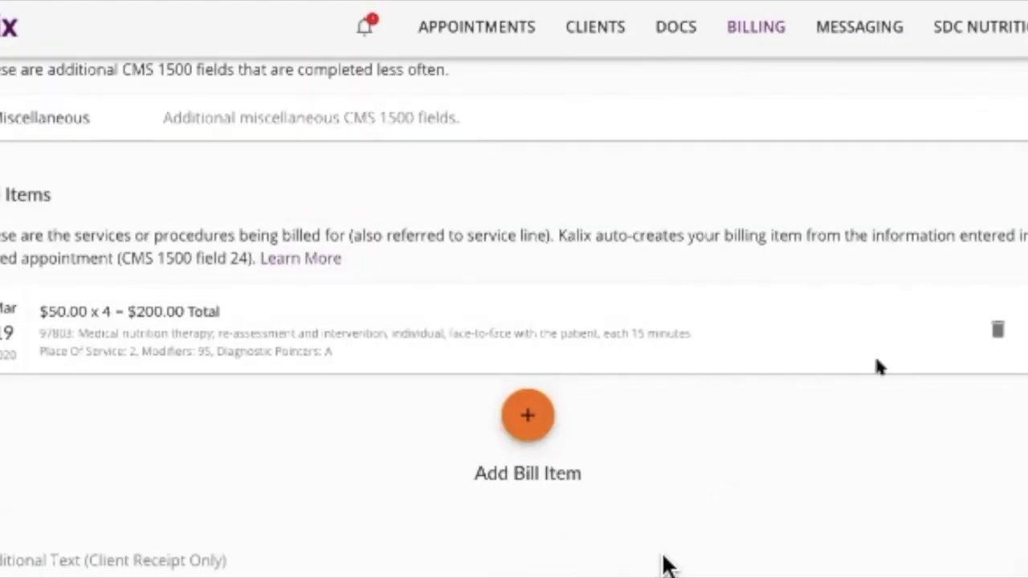
pyautogui.click(1019, 341)
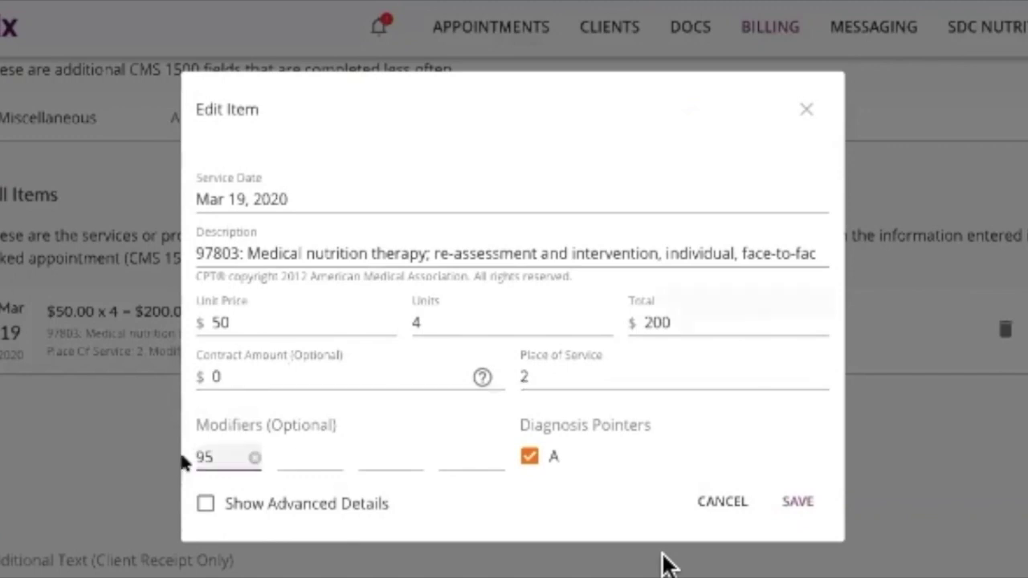
pyautogui.click(253, 457)
pyautogui.write('gt')
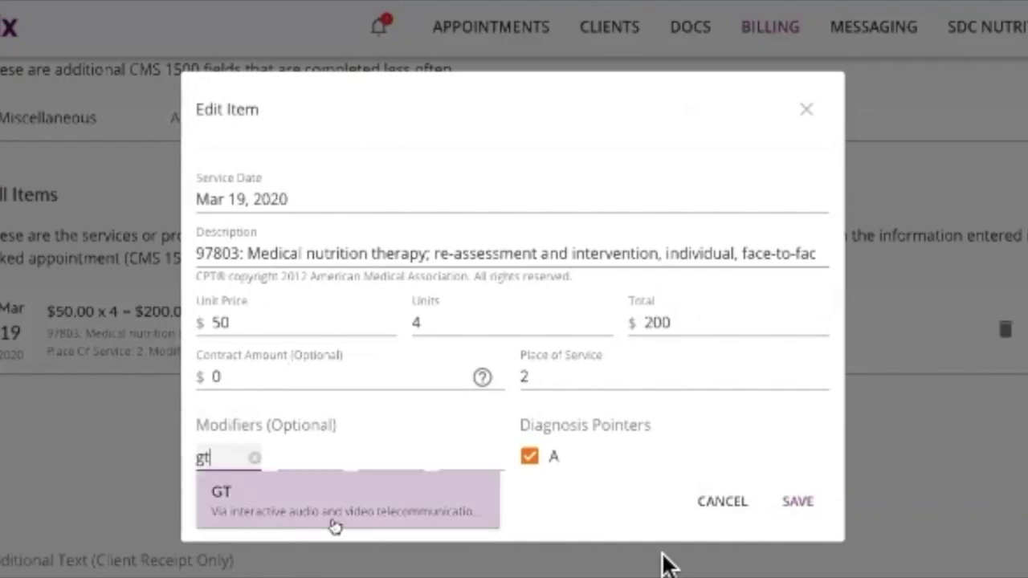
pyautogui.click(421, 522)
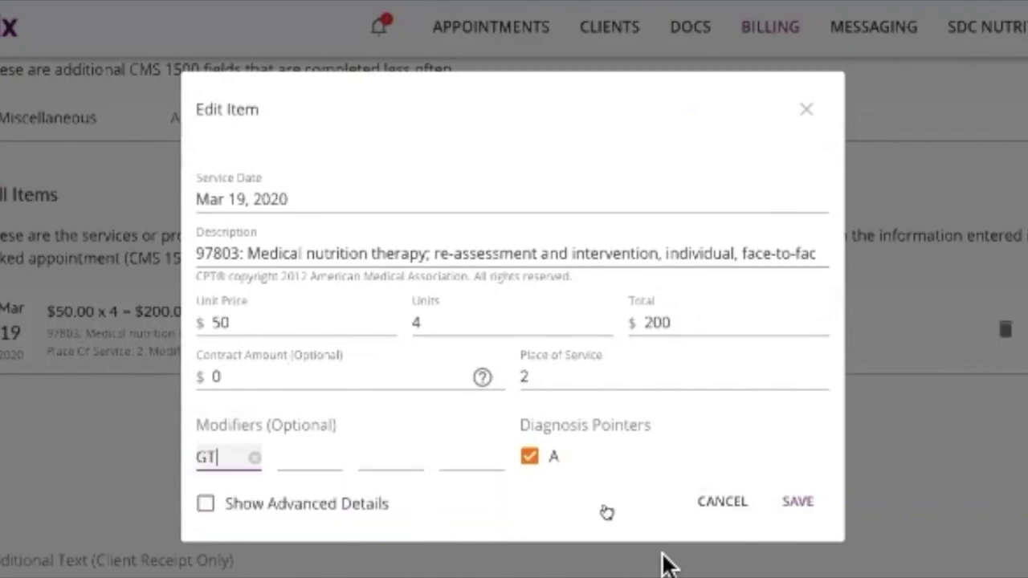
pyautogui.click(800, 502)
pyautogui.scroll(-3, 819, 513)
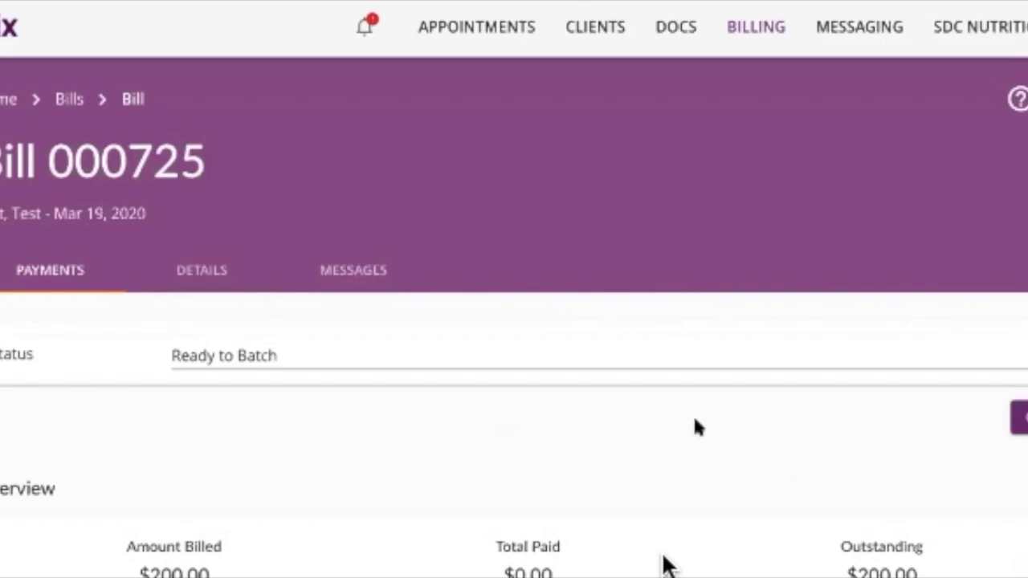
# - Download the CMS 1500 as PDF and confirm line 1 shows 97803 with modifier GT
pyautogui.scroll(-3, 695, 427)
pyautogui.click(798, 459)
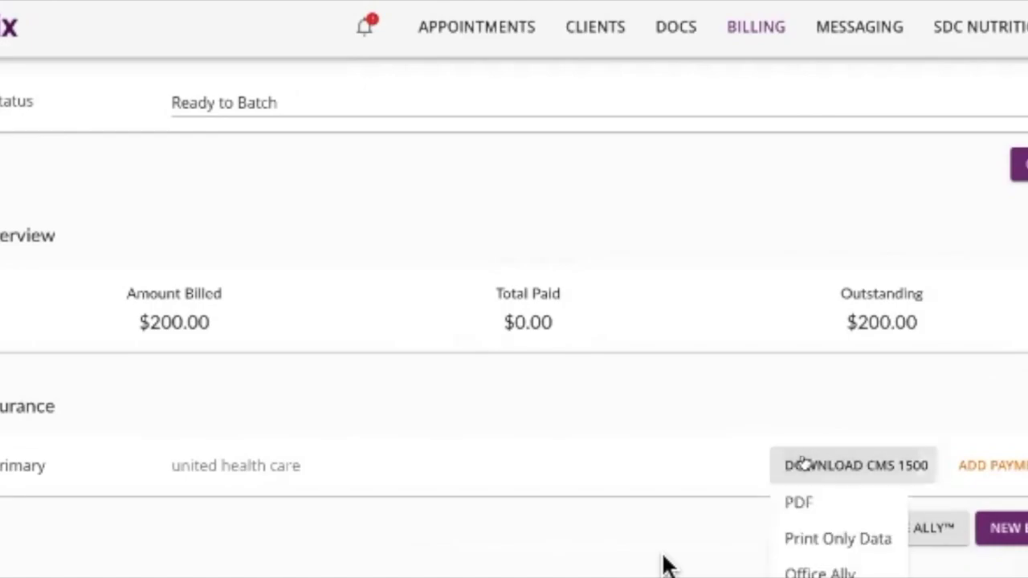
pyautogui.click(802, 501)
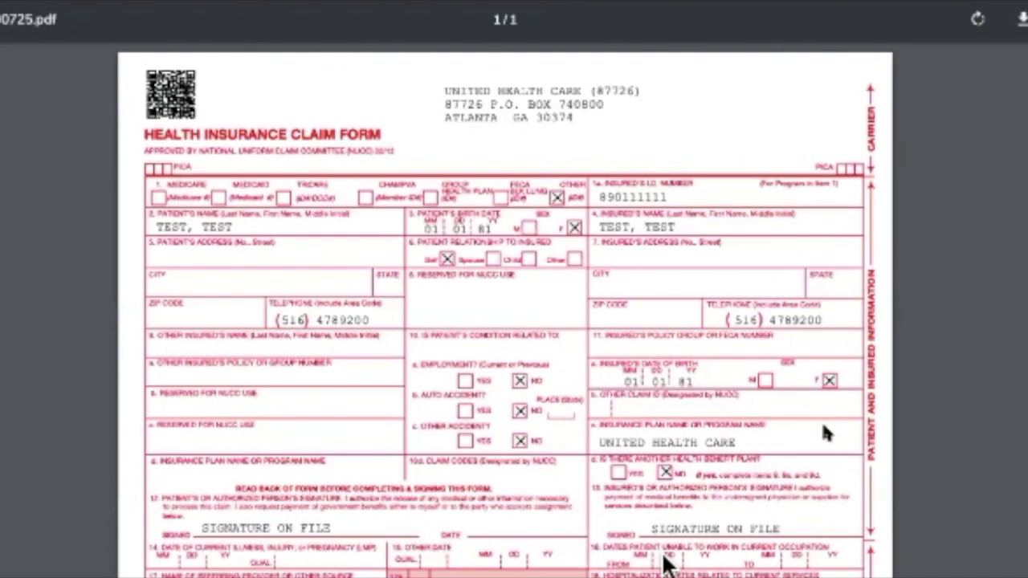
pyautogui.scroll(-5, 822, 426)
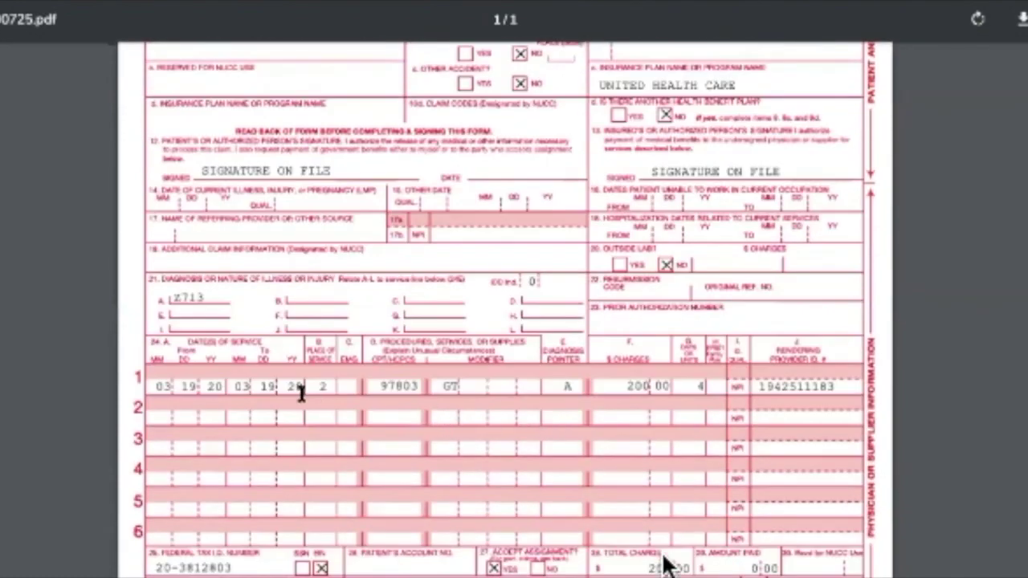
pyautogui.moveTo(374, 386); pyautogui.dragTo(450, 384)
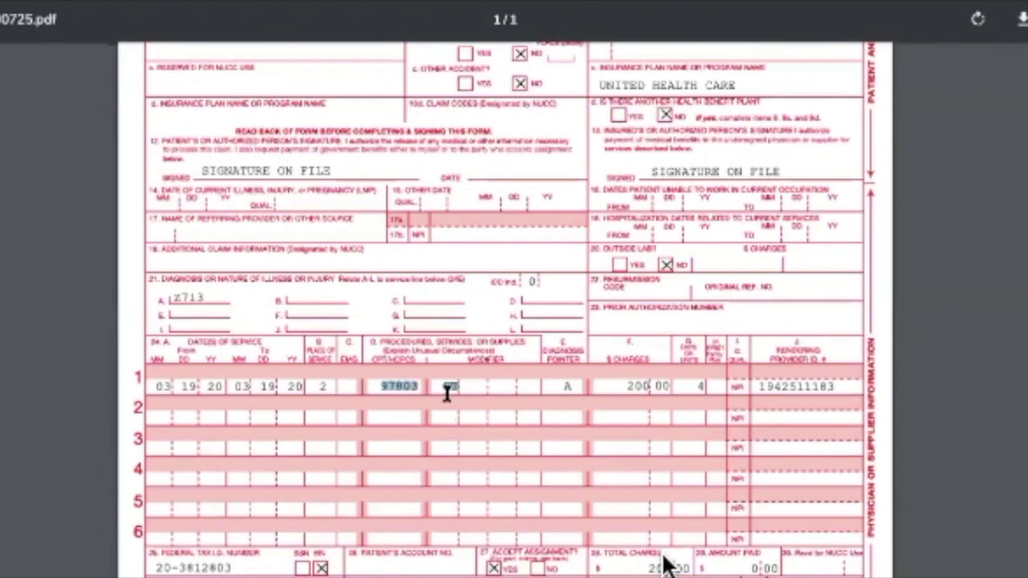